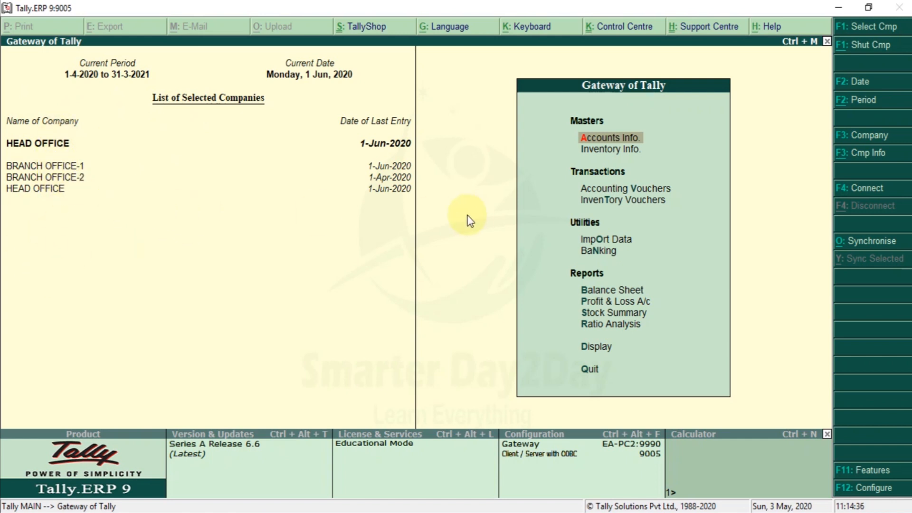
Review HEAD OFFICE's Profit & Loss A/c in detailed form, then return to the Gateway of Tally
key("p")
key("alt+F1")
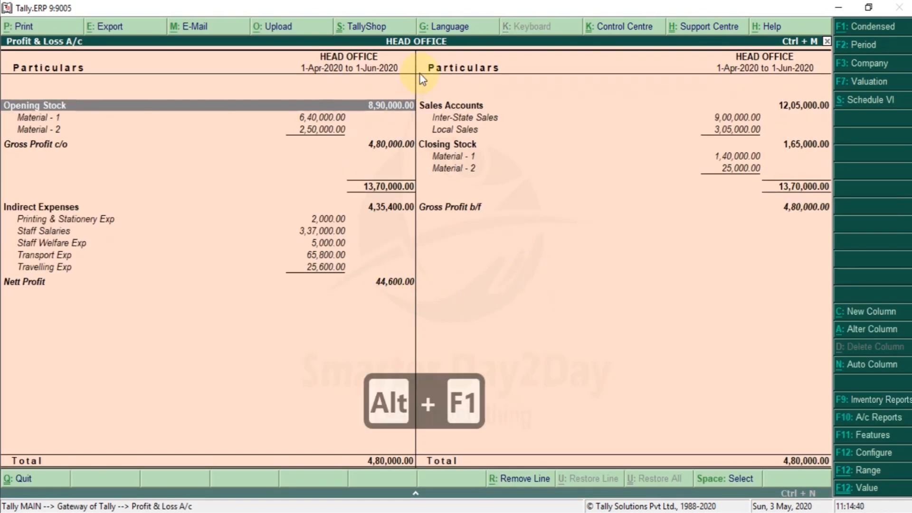
key("Escape")
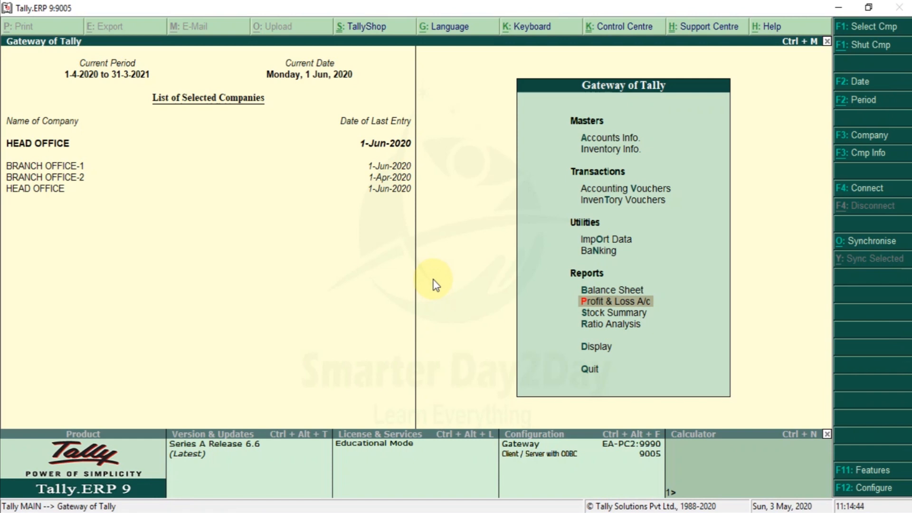
Switch to BRANCH OFFICE-1 and review its Profit & Loss A/c in detailed form
left_click(75, 166)
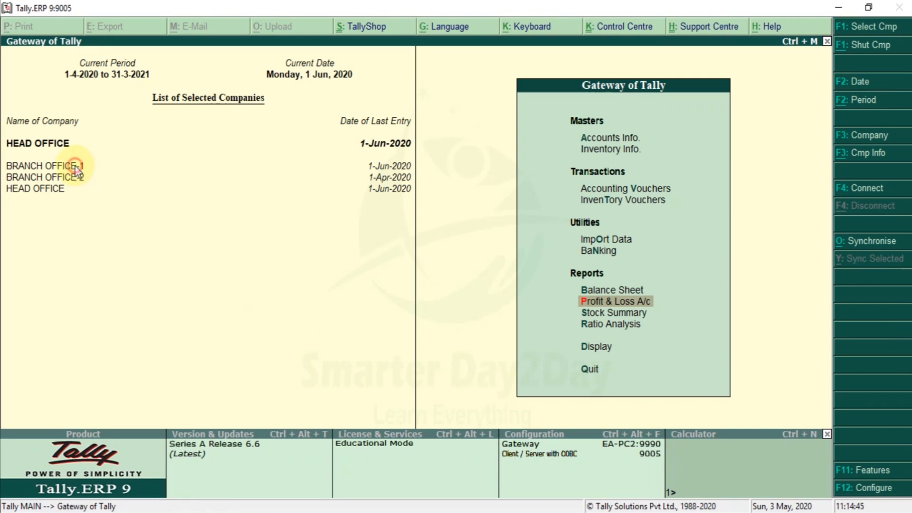
key("Return")
key("alt+F1")
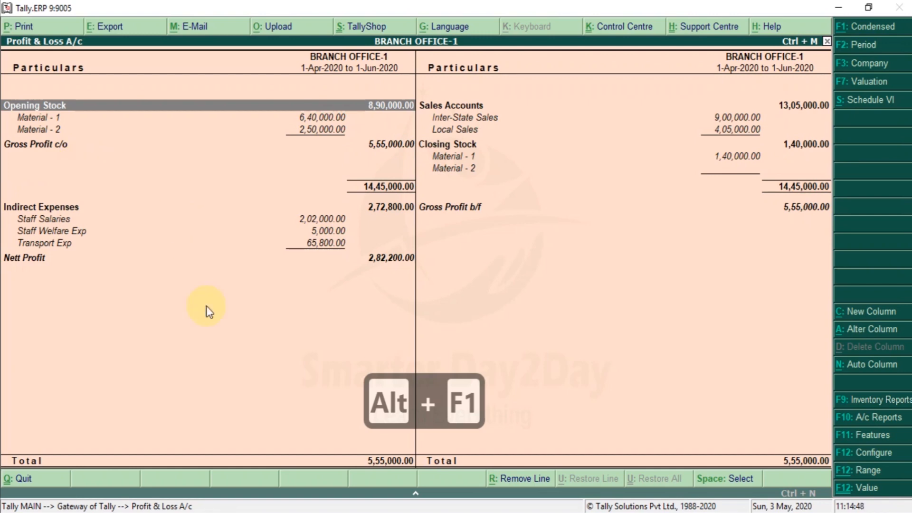
key("Escape")
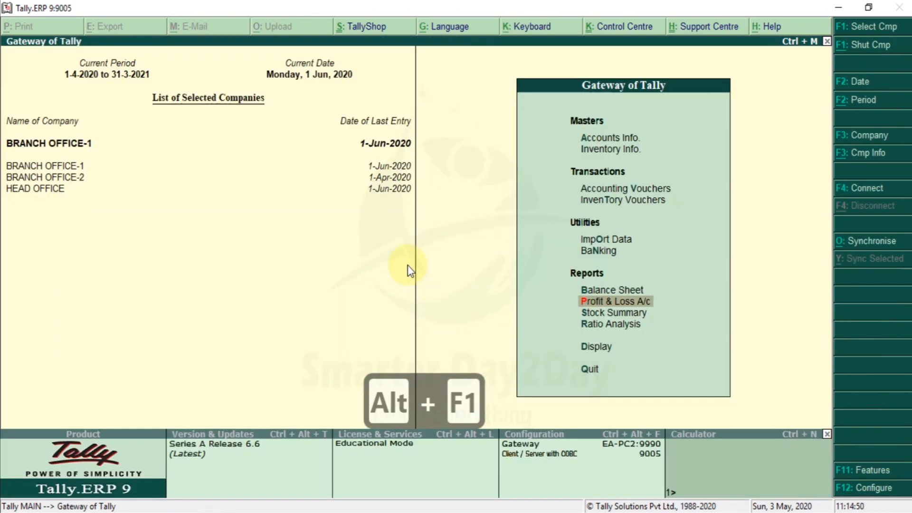
Switch to BRANCH OFFICE-2 and review its Profit & Loss A/c in detailed form
left_click(75, 179)
key("Return")
key("alt+F1")
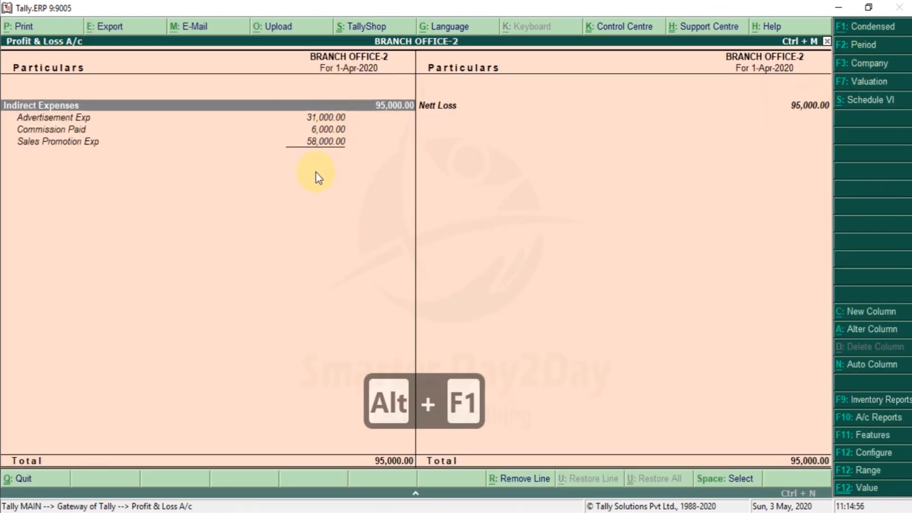
key("Escape")
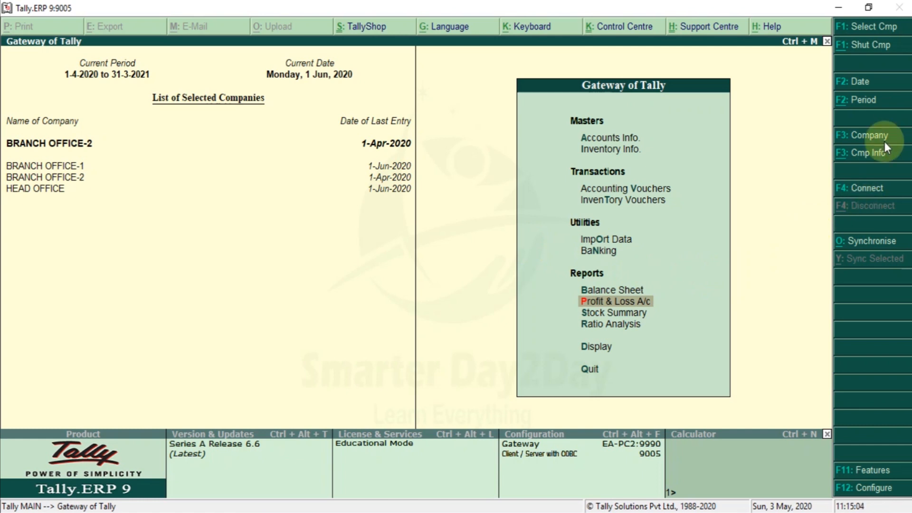
Start creating a group company with HEAD & BRANCH OFFICE as its name and mailing name
left_click(868, 152)
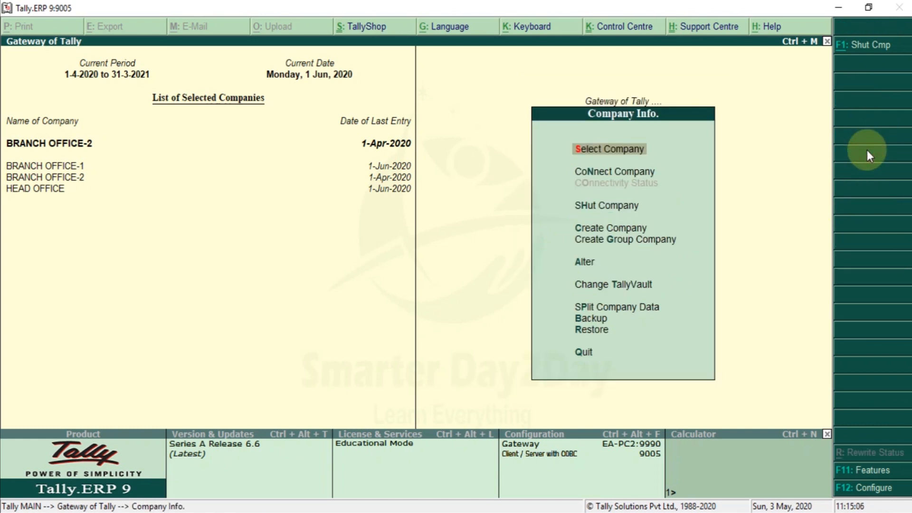
key("Down")
key("Down")
key("Down")
key("Down")
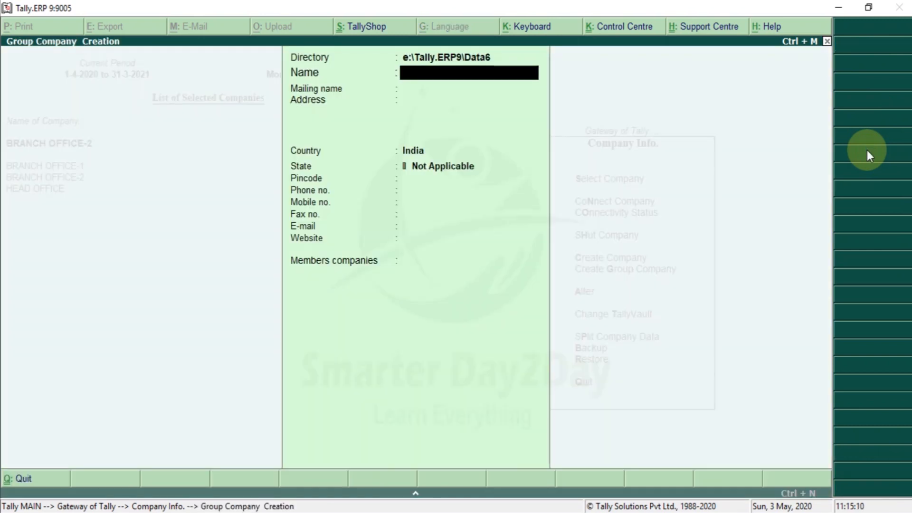
type("HEAD & BRANCH OFFICE")
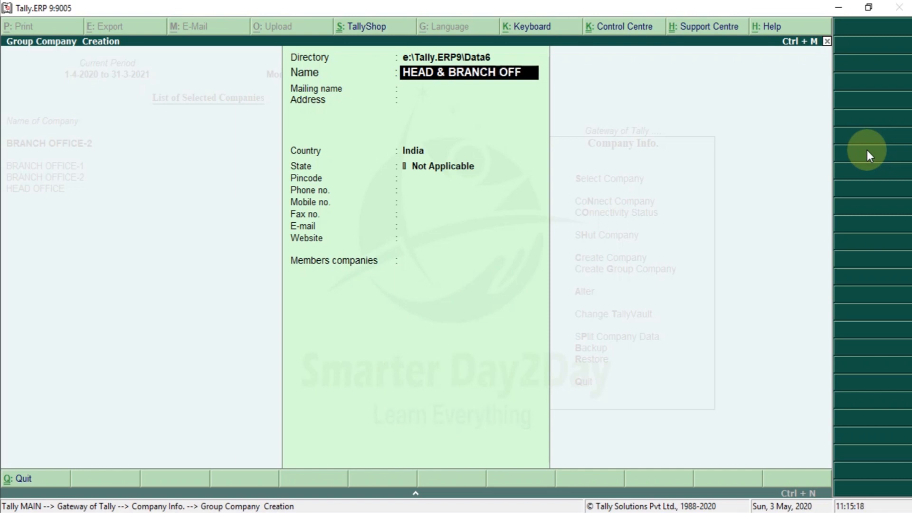
key("Return")
key("Return")
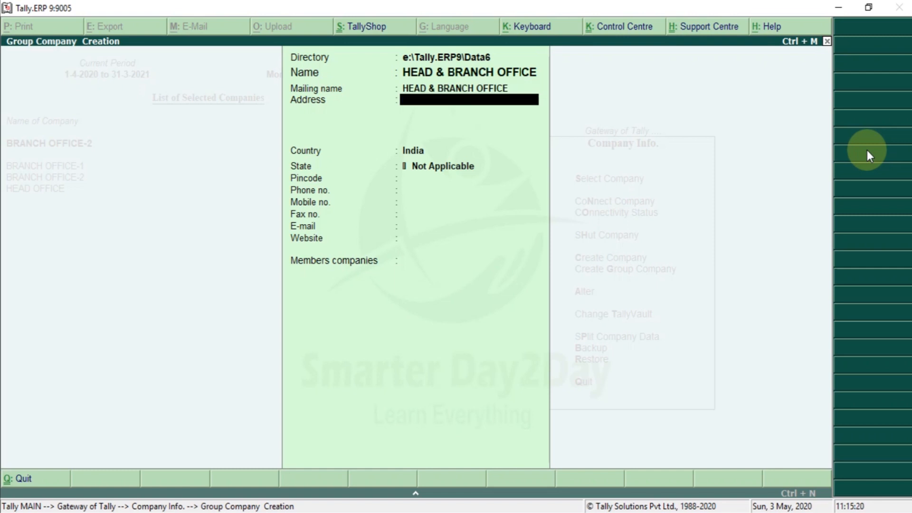
Set the group company's state to Tamil Nadu, leaving the address and contact details blank
key("Return")
type("Tam")
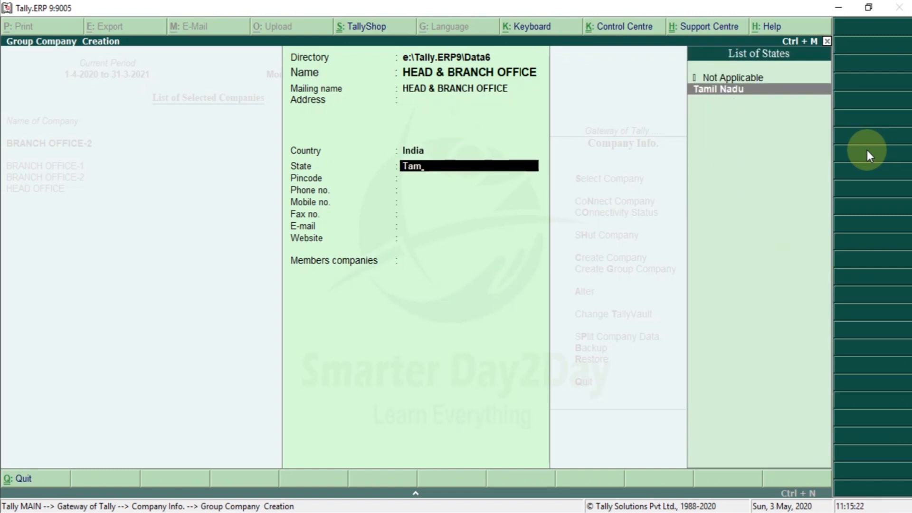
key("Return")
key("Return")
key("Return")
key("Return")
key("Return")
key("Return")
key("Return")
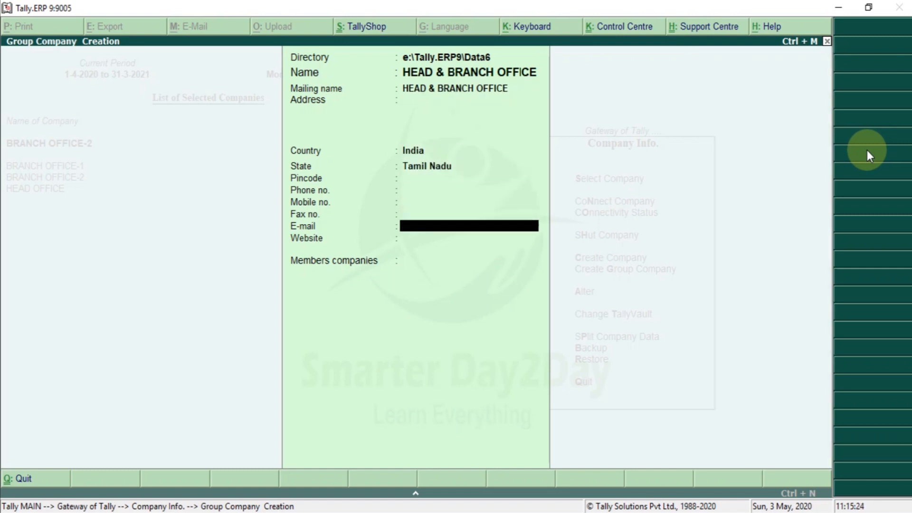
Add HEAD OFFICE, BRANCH OFFICE-1 and BRANCH OFFICE-2 as member companies and save the group company
key("Down")
key("Down")
key("Return")
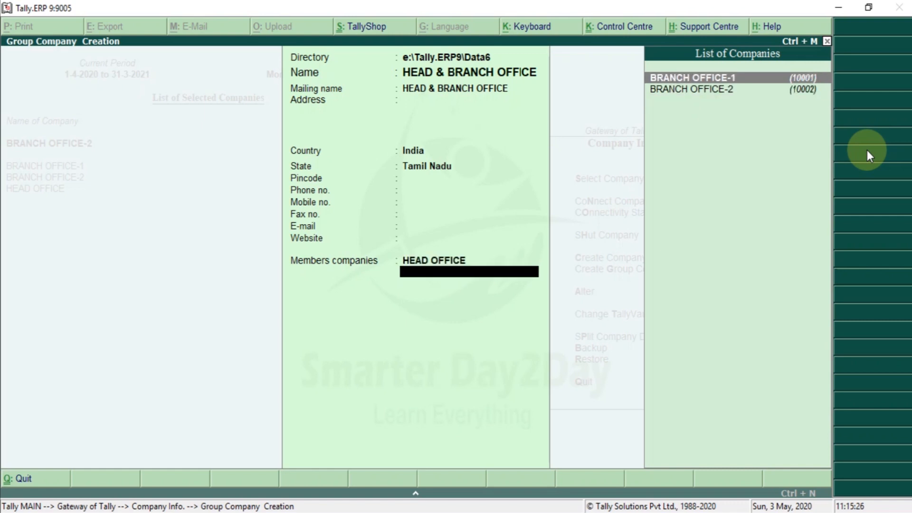
key("Return")
key("Down")
key("Return")
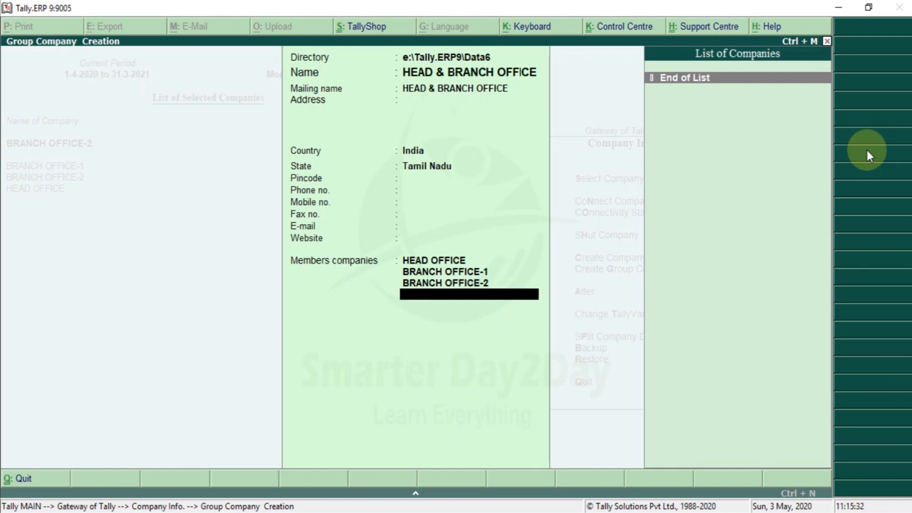
key("Return")
key("Return")
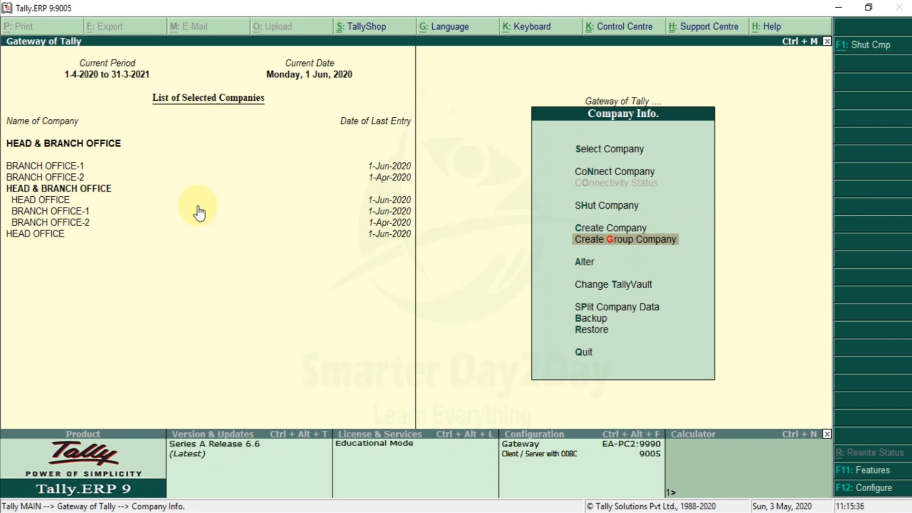
Shut the individually loaded companies BRANCH OFFICE-1 and BRANCH OFFICE-2
key("alt+F1")
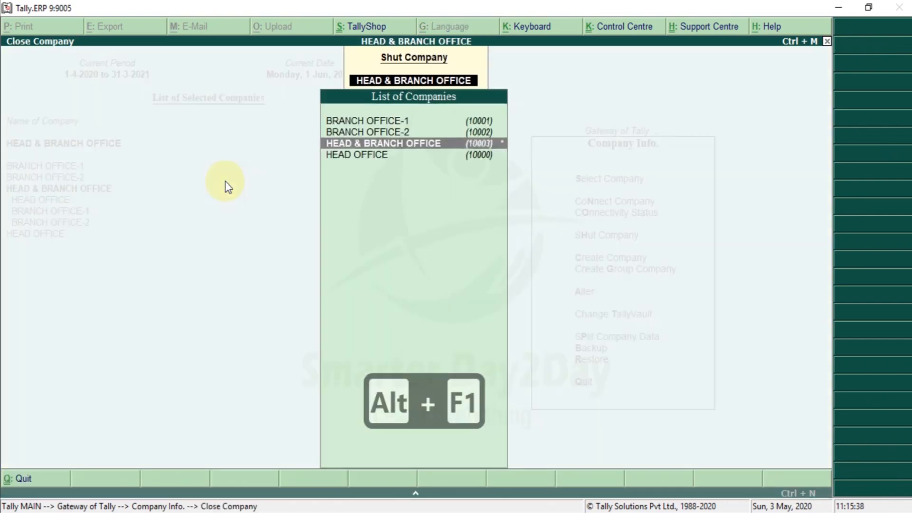
key("Up")
key("Up")
key("Return")
key("alt+F1")
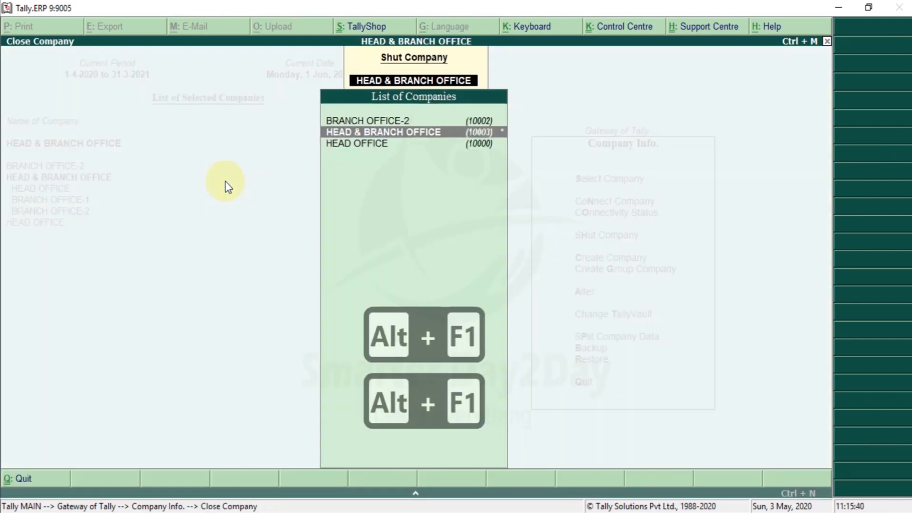
key("Up")
key("Return")
Shut the individually loaded HEAD OFFICE company and return to the Gateway of Tally
key("alt+F1")
key("Down")
key("Return")
key("Escape")
key("Escape")
key("n")
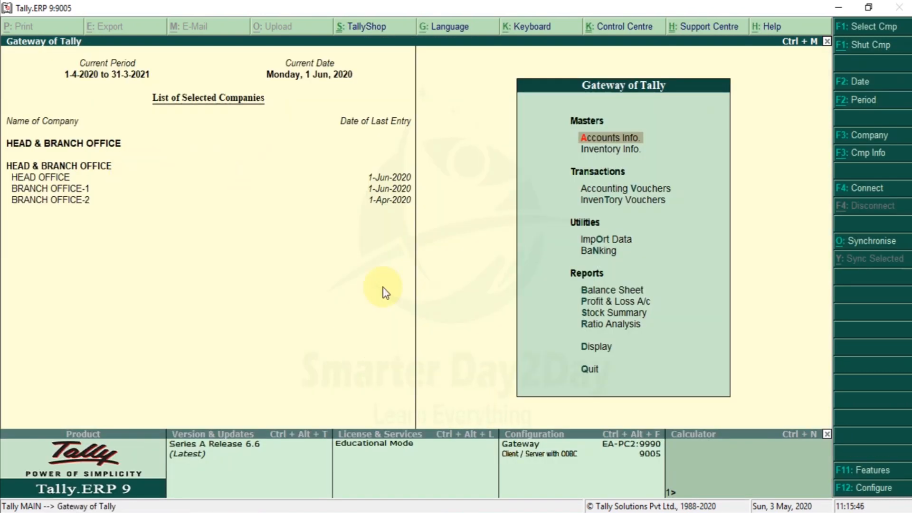
Open the Profit & Loss A/c of the HEAD & BRANCH OFFICE group in detailed form
left_click(601, 308)
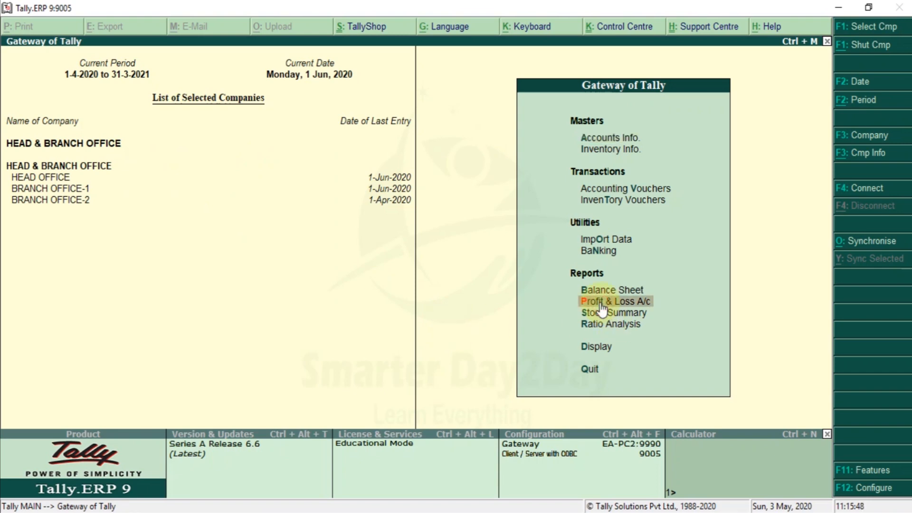
left_click(601, 308)
key("alt+F1")
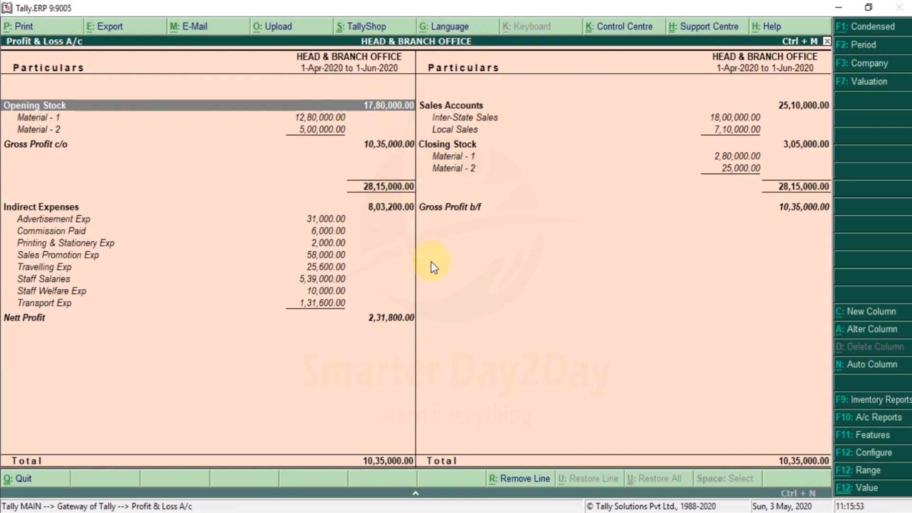
Examine the group's consolidated profit and loss lines down to Nett Profit, then close the report
left_click(333, 231)
key("Up")
key("Down")
key("Up")
key("Down")
key("Down")
key("Down")
key("Down")
key("Down")
key("Down")
key("Down")
key("Down")
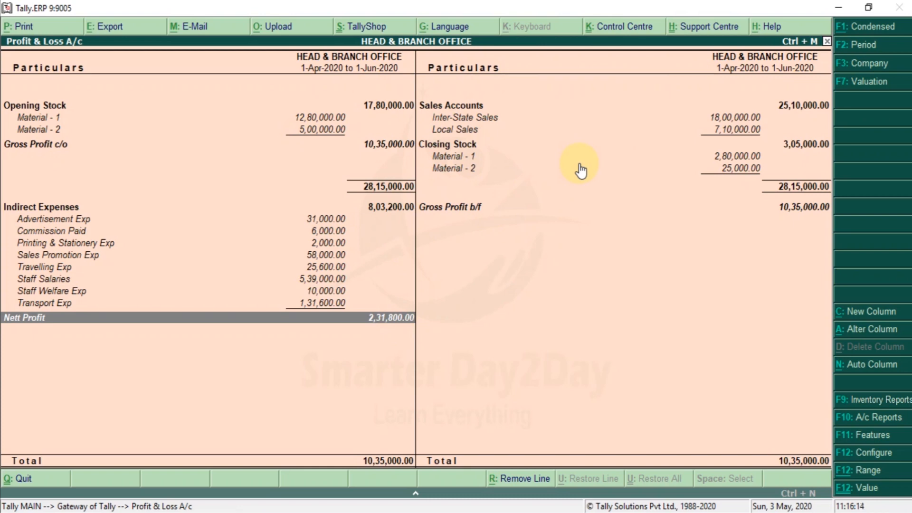
key("Escape")
key("Escape")
key("n")
View the voucher and account statistics for HEAD OFFICE, then return to the Gateway of Tally
key("d")
key("s")
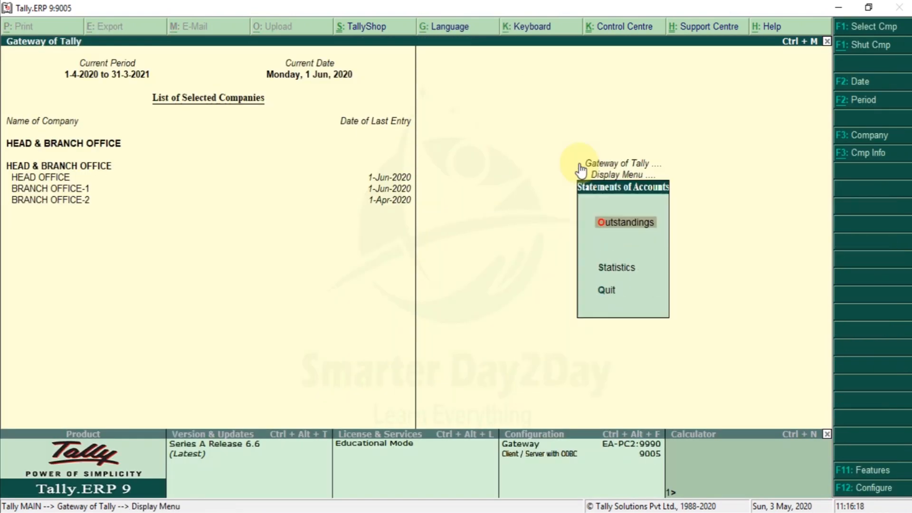
key("t")
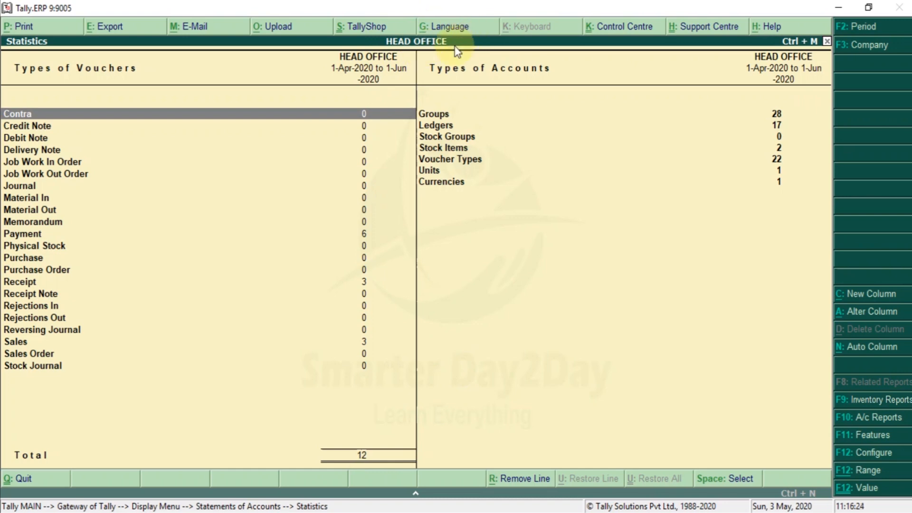
key("Escape")
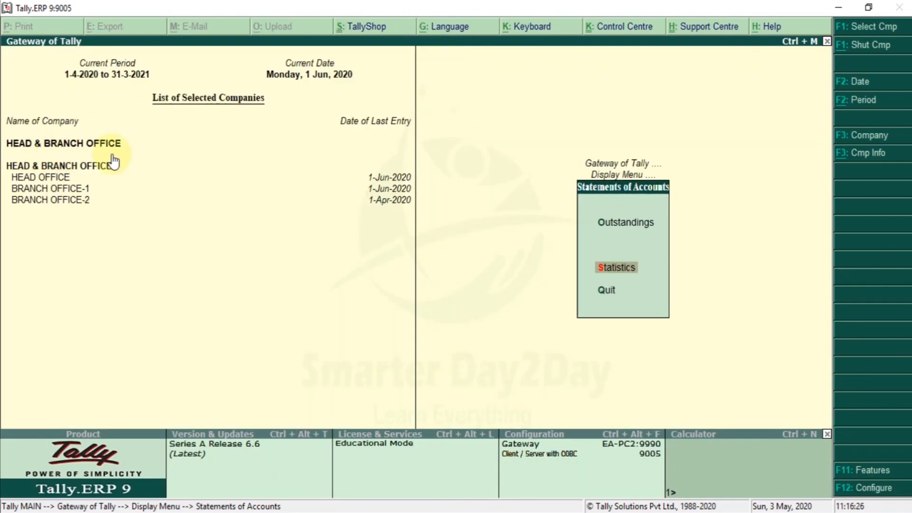
key("Escape")
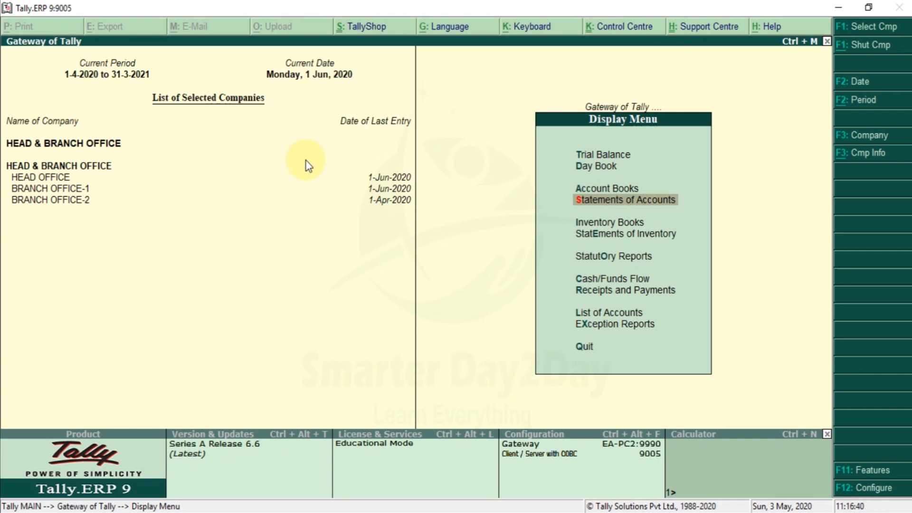
key("Escape")
key("Escape")
key("Escape")
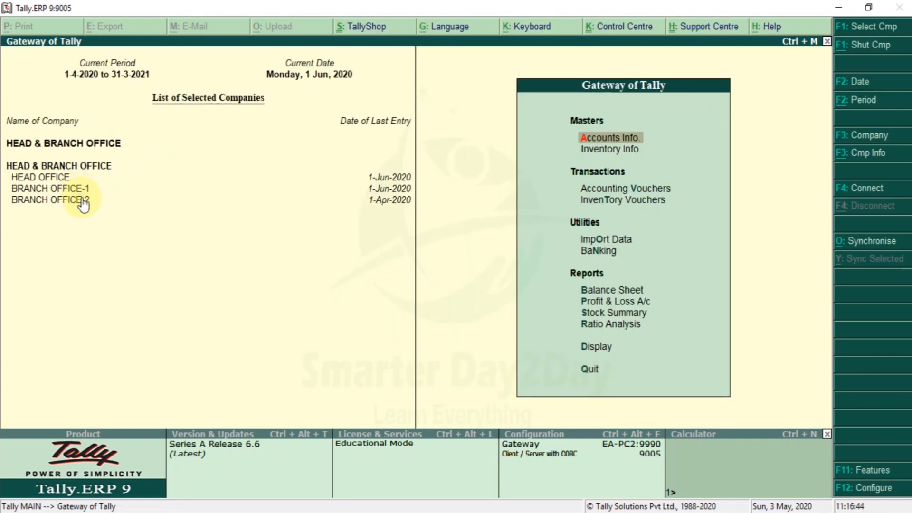
Start a payment voucher in member company HEAD OFFICE with Cash as the account
left_click(51, 177)
key("v")
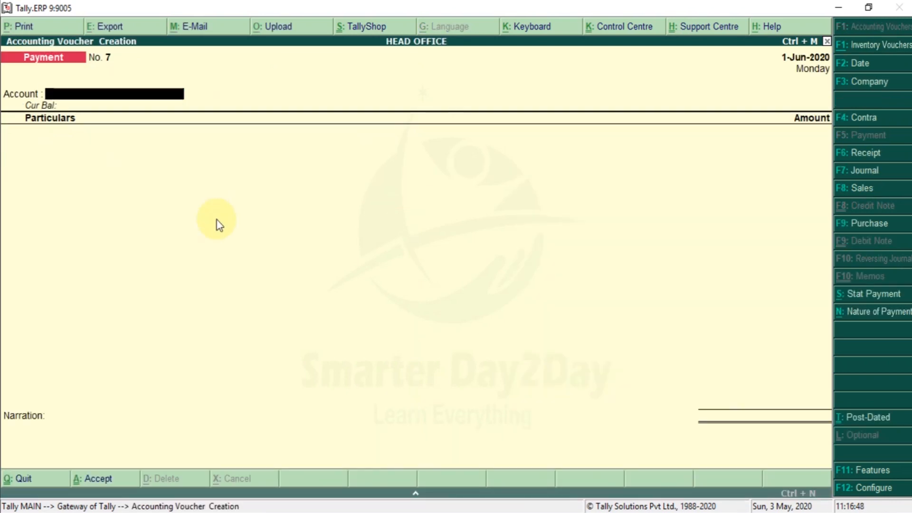
type("cash")
key("Return")
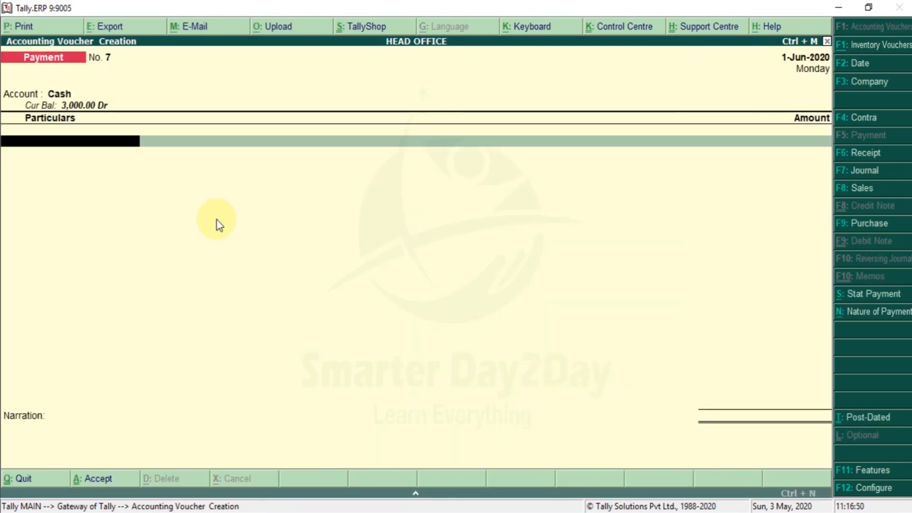
type("Pri")
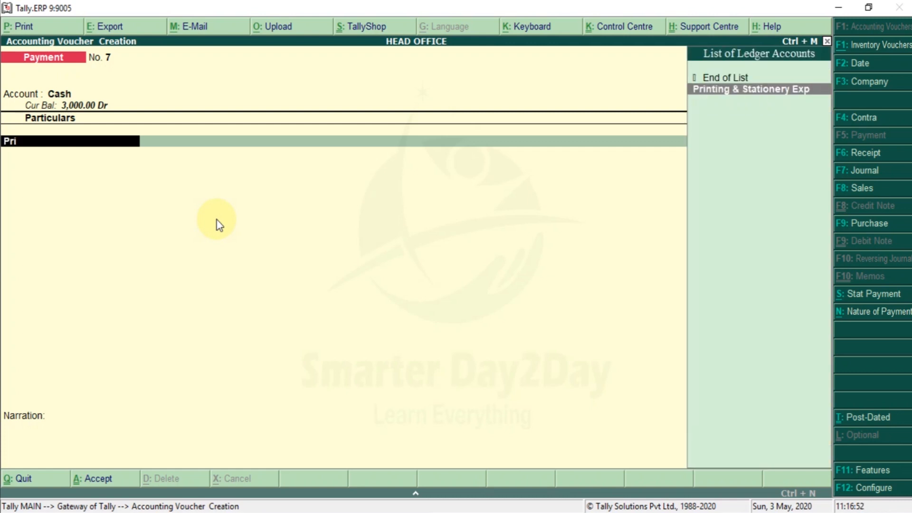
key("Return")
key("BackSpace")
key("BackSpace")
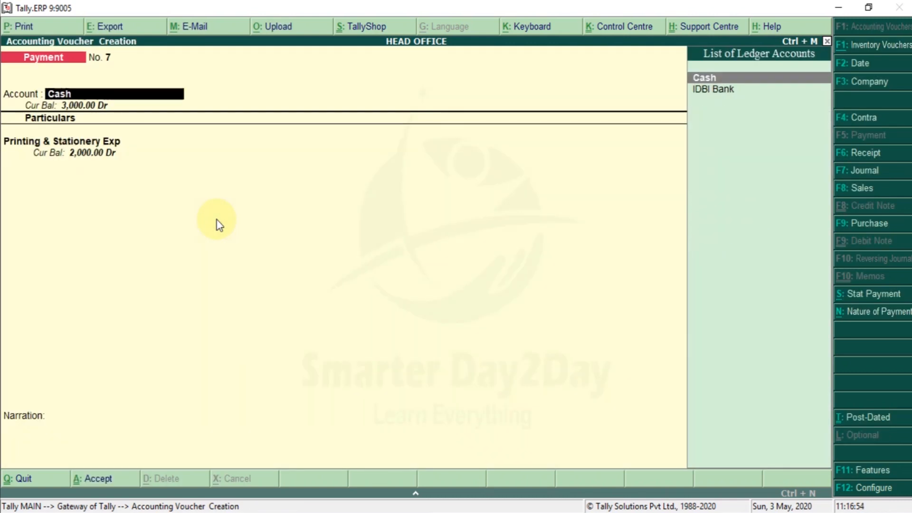
key("Return")
Create a new ledger named Misc Exp under Indirect Expenses from within the payment voucher and save it
key("alt+c")
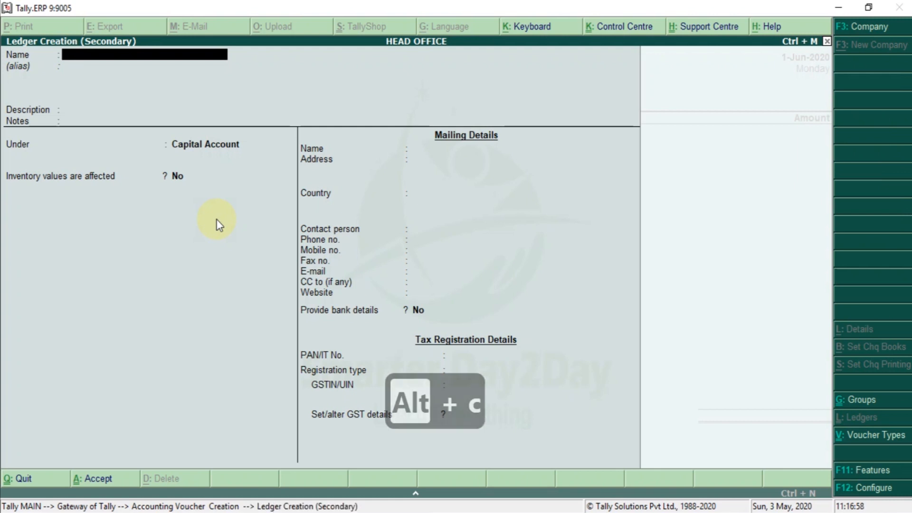
type("Misc Exp")
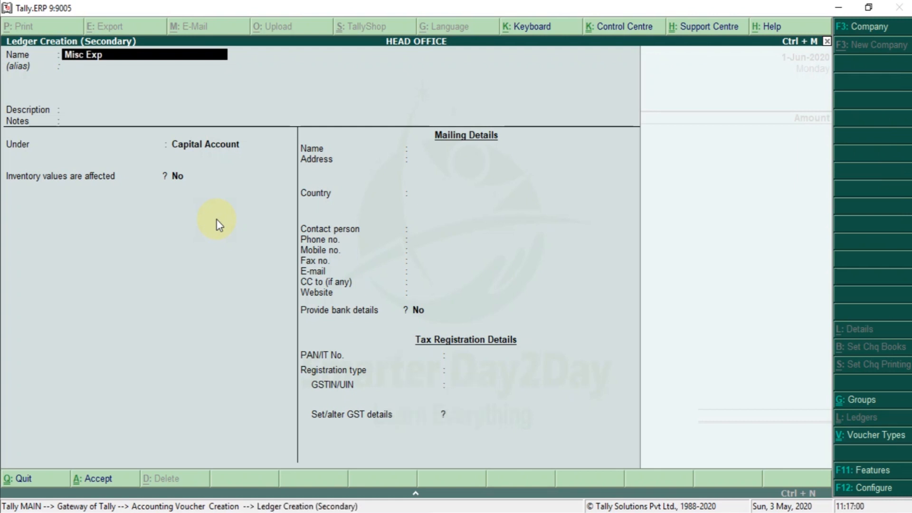
key("Return")
key("Return")
key("Return")
key("Return")
type("Indir")
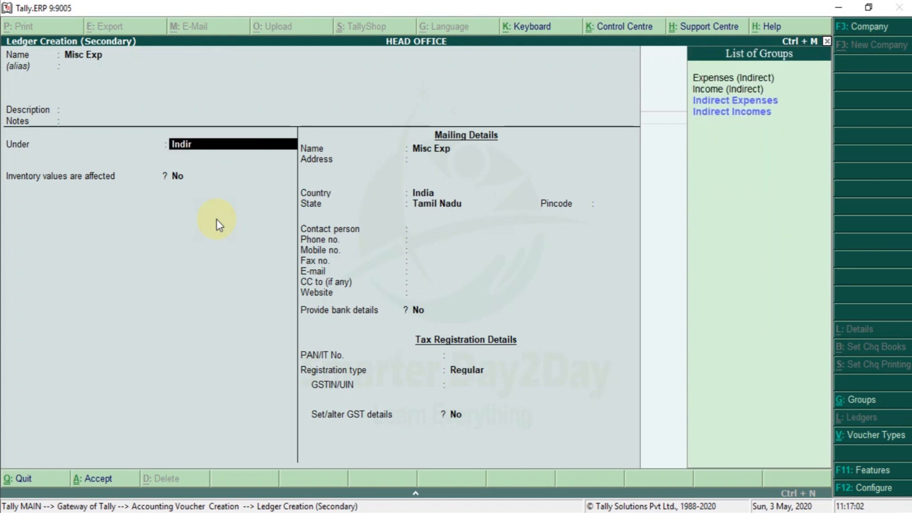
key("Down")
key("Down")
key("Up")
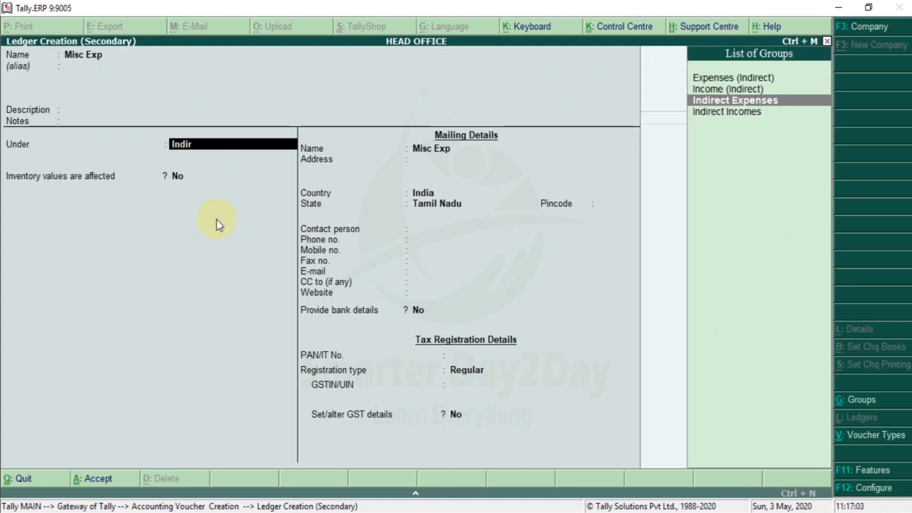
key("ctrl+a")
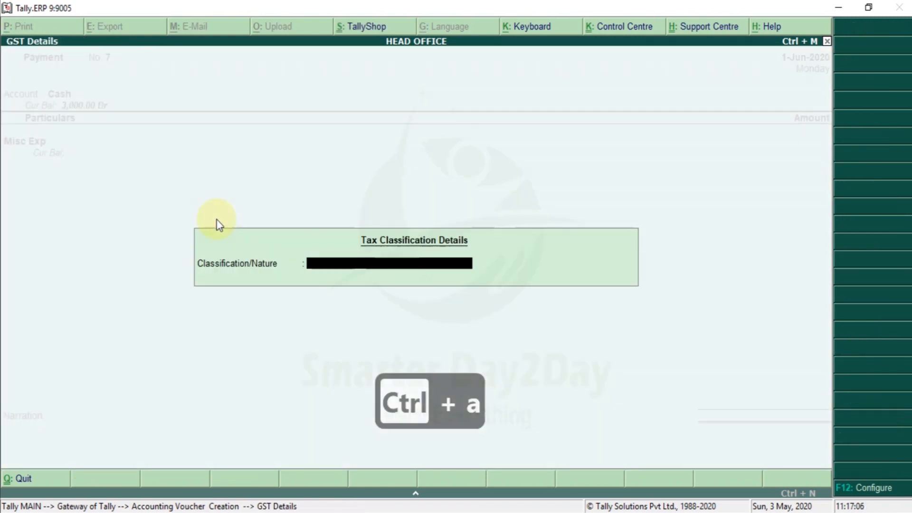
Pay 1000 to Misc Exp with the narration "Being cash paid", accept the voucher and return to the Gateway of Tally
key("Return")
type("1000")
key("Return")
key("Return")
key("Return")
key("Escape")
key("ctrl+r")
key("Return")
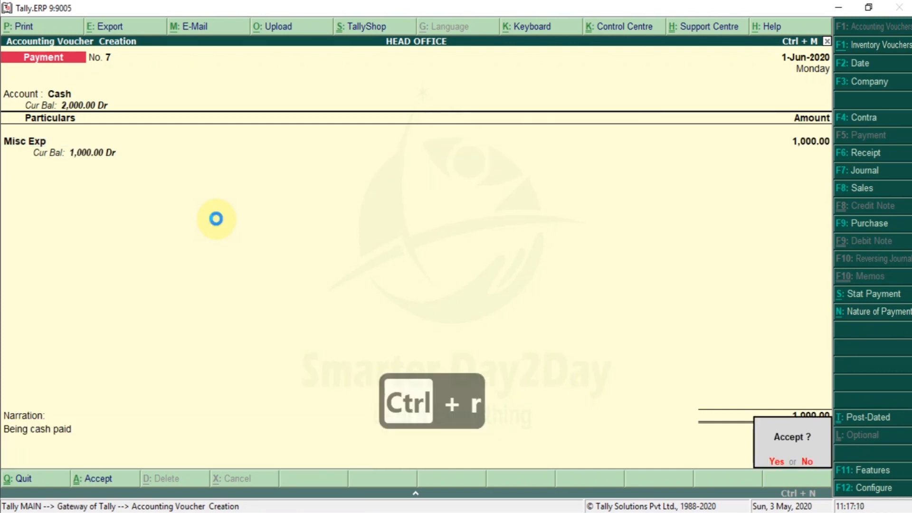
key("Return")
key("Escape")
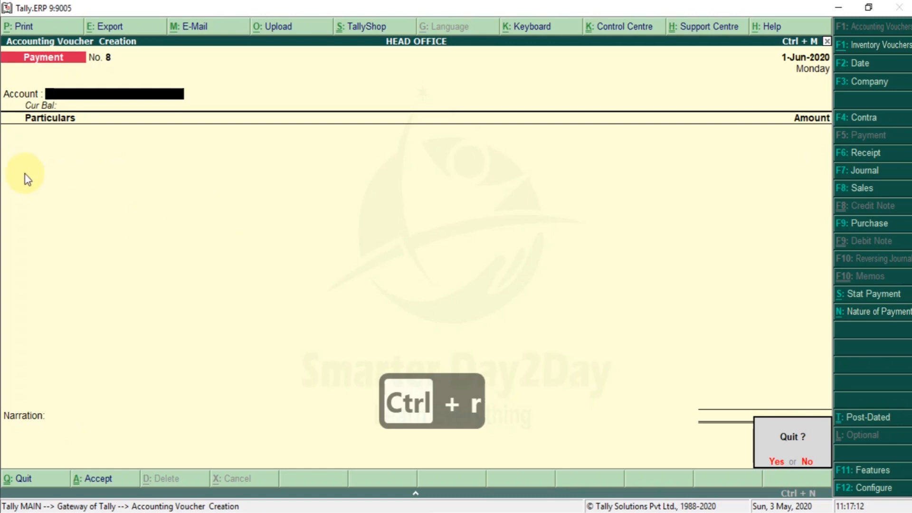
key("Return")
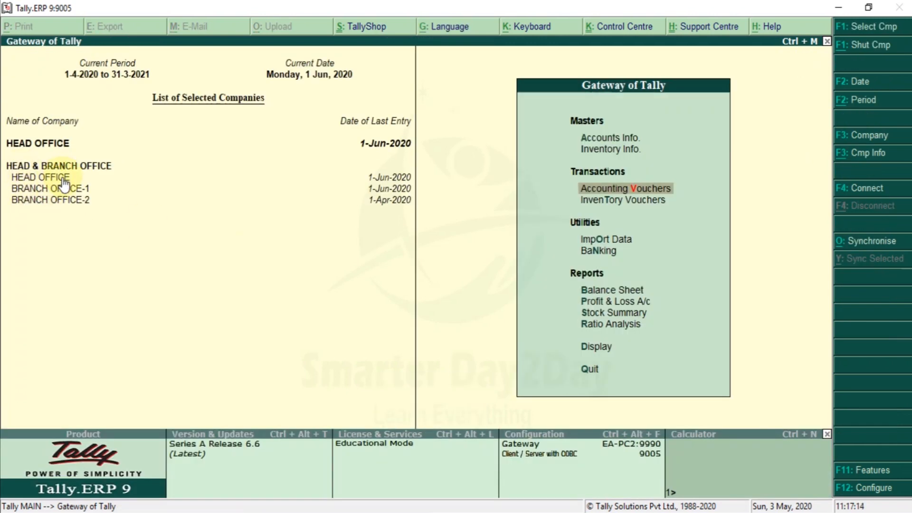
Make the HEAD & BRANCH OFFICE group the active company and open its detailed Profit & Loss A/c
left_click(109, 166)
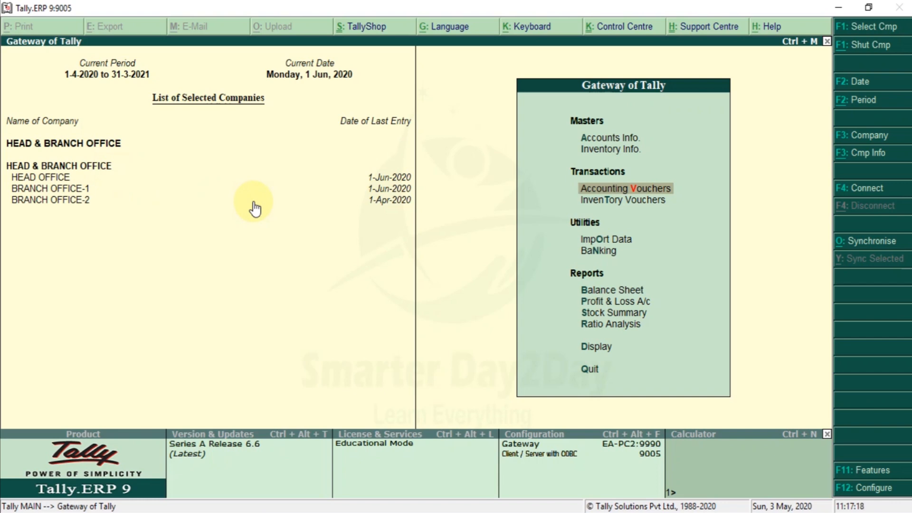
key("p")
key("alt+F1")
Check the Misc Exp line and the other indirect expenses in the consolidated profit and loss, then close the report
key("Down")
key("Down")
key("Down")
key("Down")
key("Down")
key("Down")
key("Down")
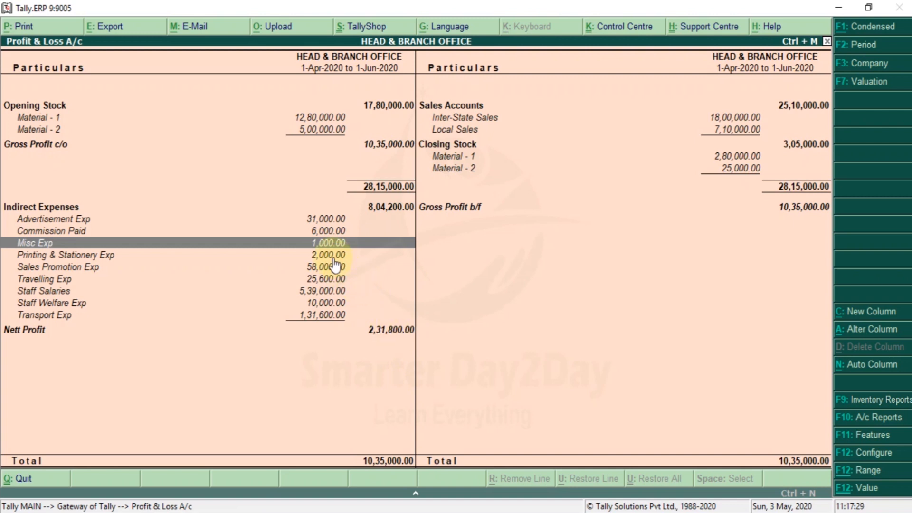
key("Down")
key("Down")
key("Down")
key("Down")
key("Down")
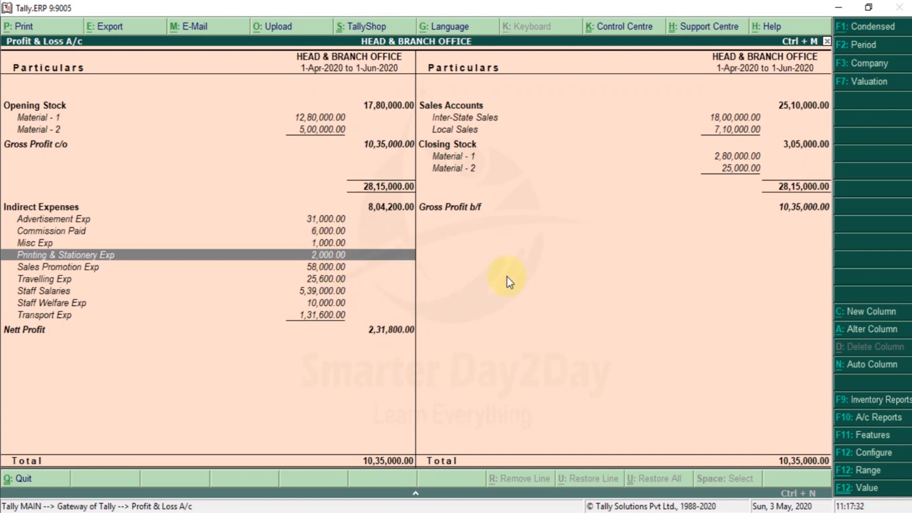
key("Down")
key("Down")
key("Escape")
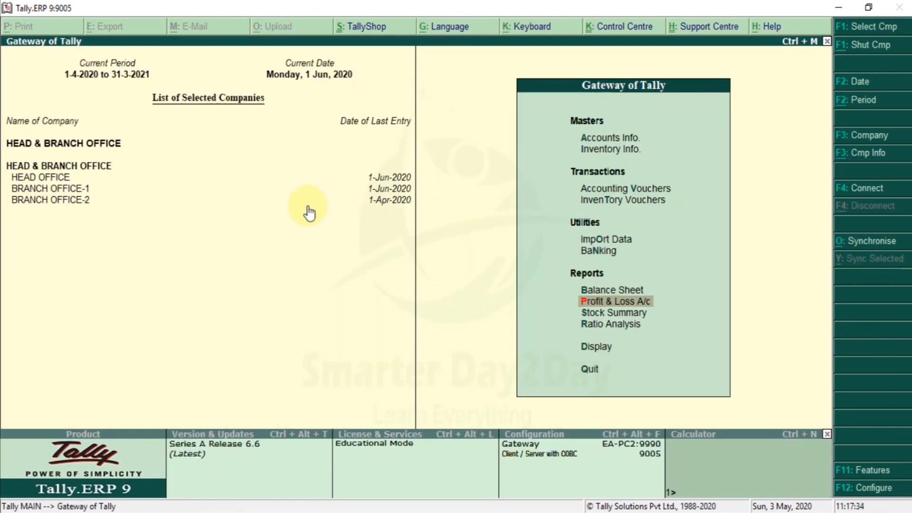